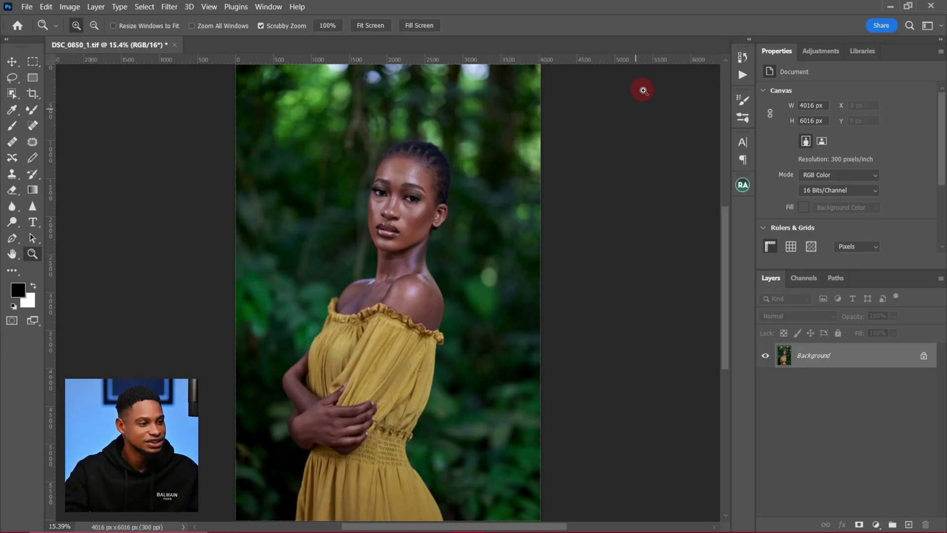
Browse the Filter > Retouch4me menu and close it without applying a filter
{"action": "left_click", "coordinate": [168, 6]}
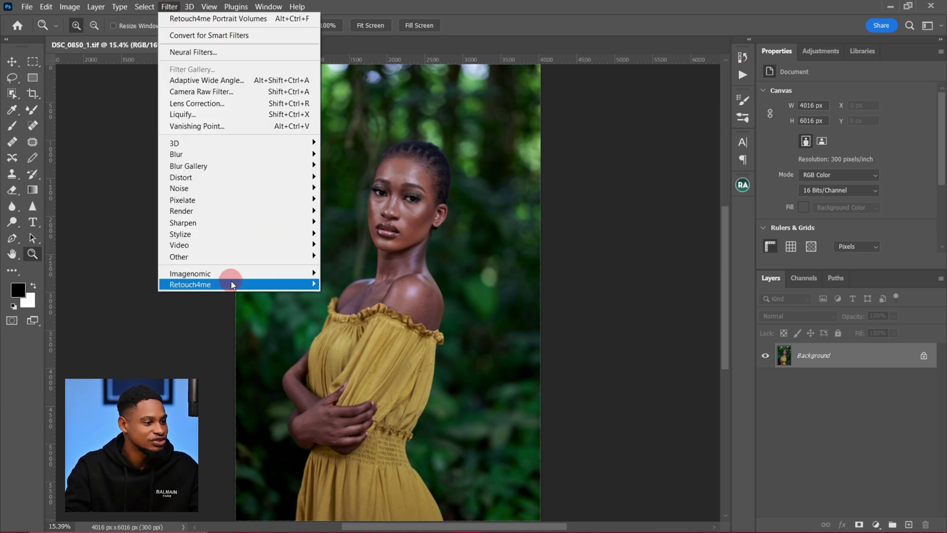
{"action": "mouse_move", "coordinate": [234, 284]}
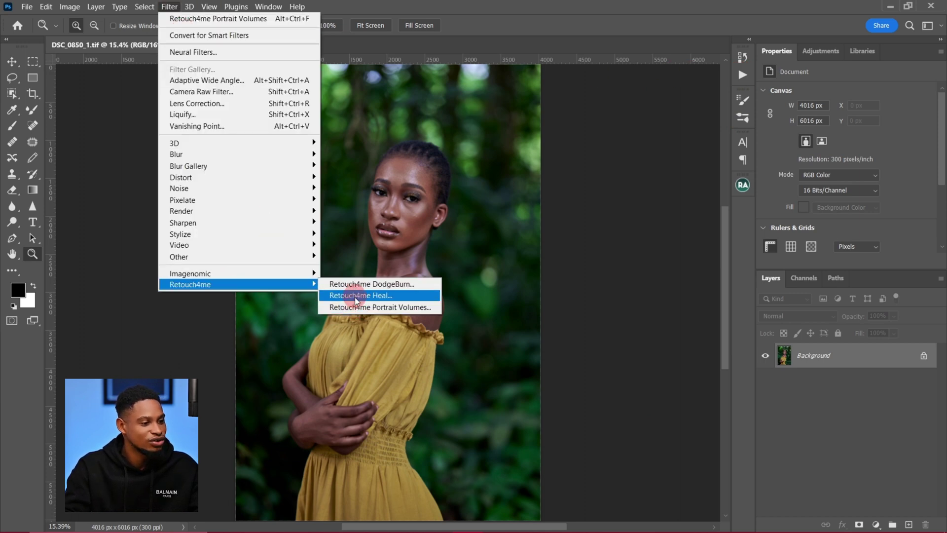
{"action": "left_click", "coordinate": [663, 189]}
Duplicate the Background layer and run the RETOUCH4ME action from the Actions panel
{"action": "key", "text": "ctrl+j"}
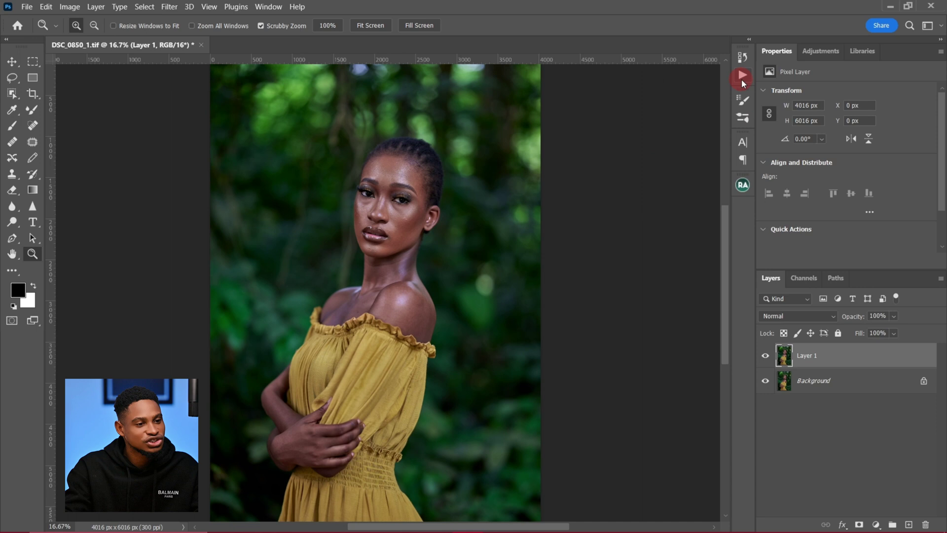
{"action": "left_click", "coordinate": [741, 77]}
{"action": "left_click", "coordinate": [565, 213]}
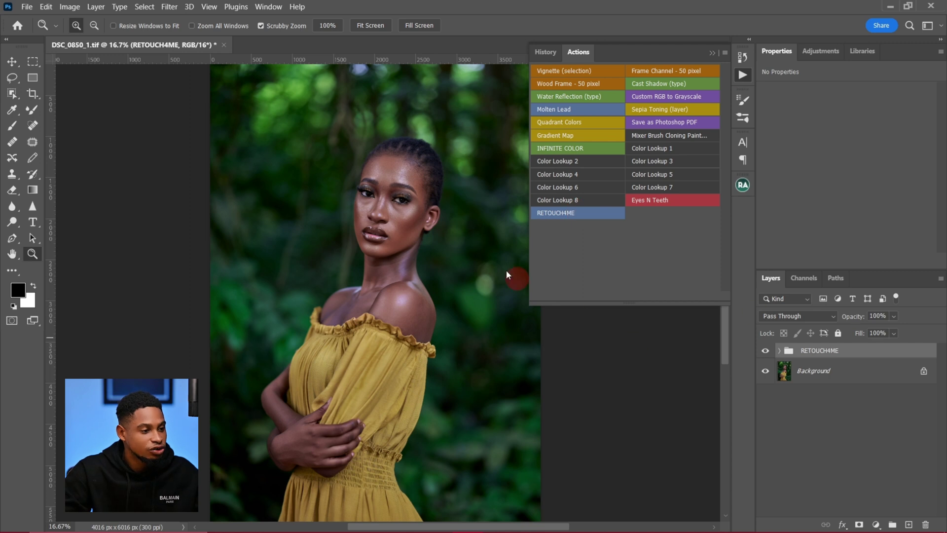
Zoom in on the face, expand the RETOUCH4ME group, and select Layer 1
{"action": "left_click_drag", "start_coordinate": [395, 183], "coordinate": [460, 202]}
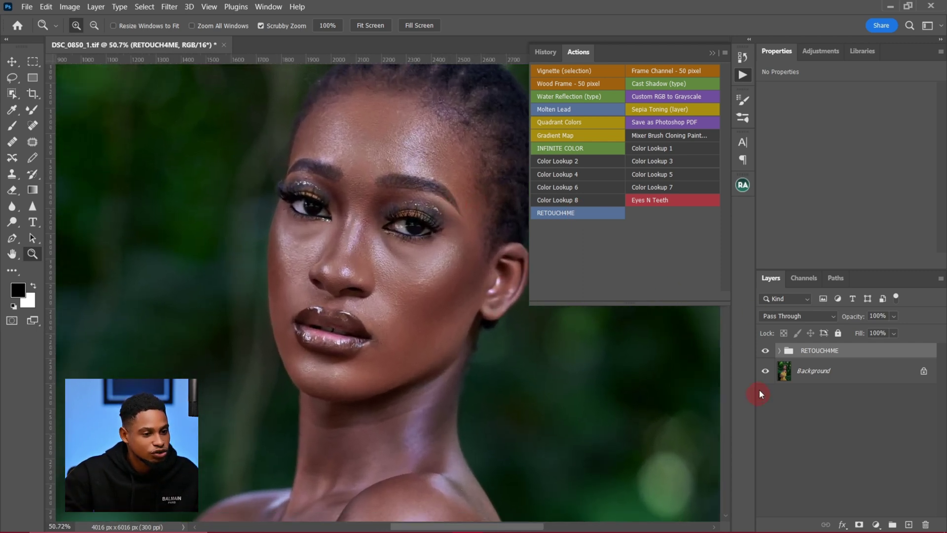
{"action": "left_click", "coordinate": [780, 351]}
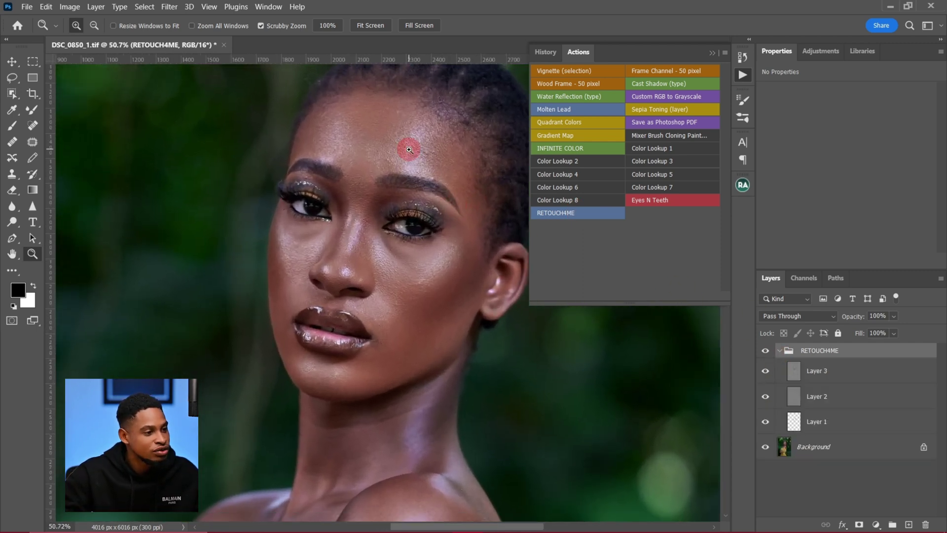
{"action": "key", "text": "alt+bracketleft"}
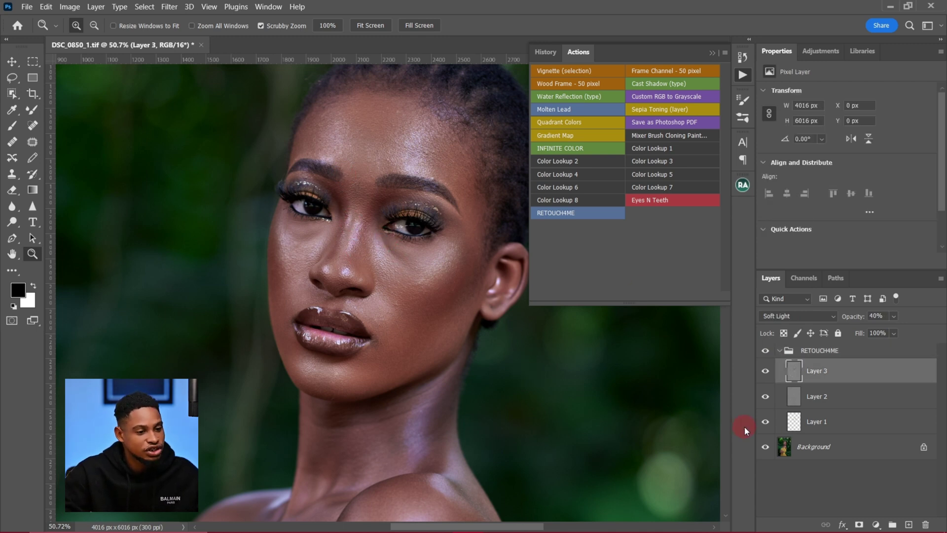
{"action": "left_click", "coordinate": [791, 425]}
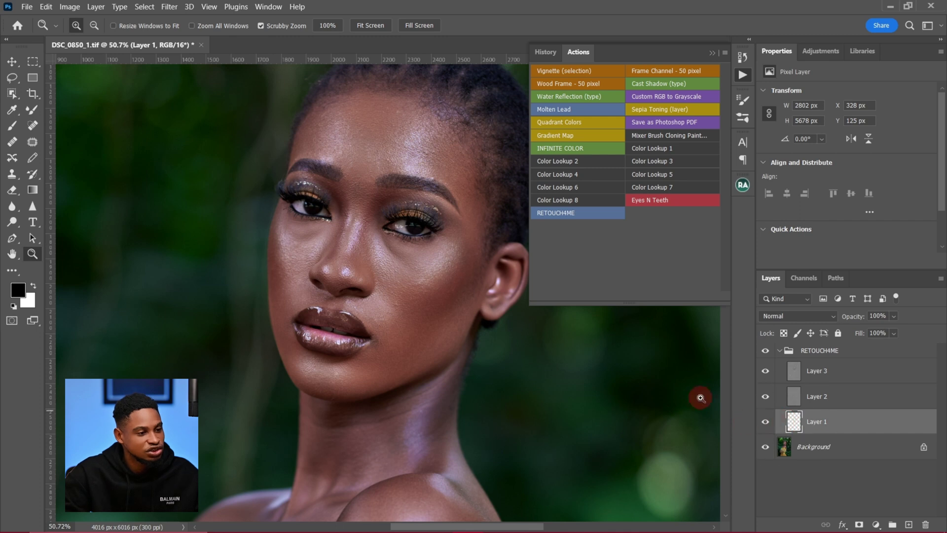
Toggle Layer 1 off and on at close zoom to compare retouched and original skin
{"action": "left_click_drag", "start_coordinate": [429, 284], "coordinate": [651, 381]}
{"action": "left_click", "coordinate": [765, 422]}
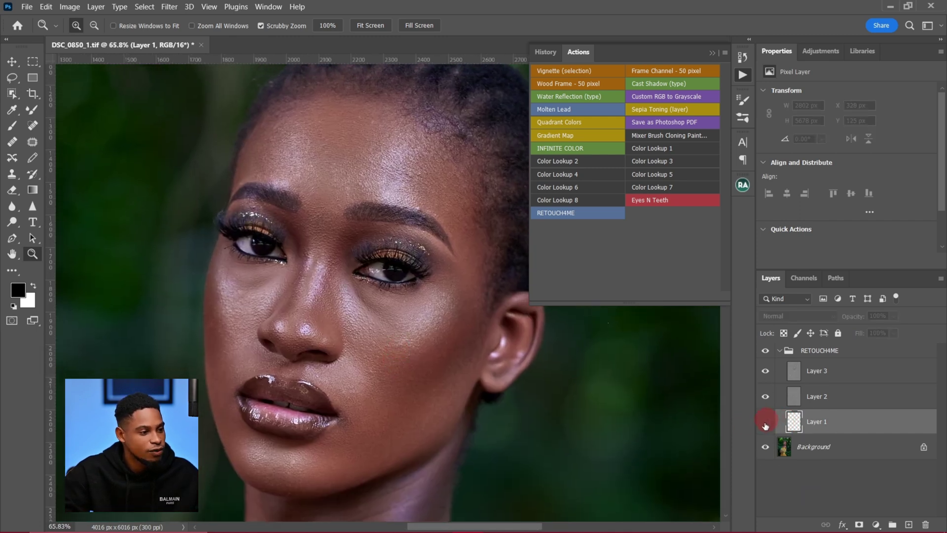
{"action": "left_click", "coordinate": [766, 423]}
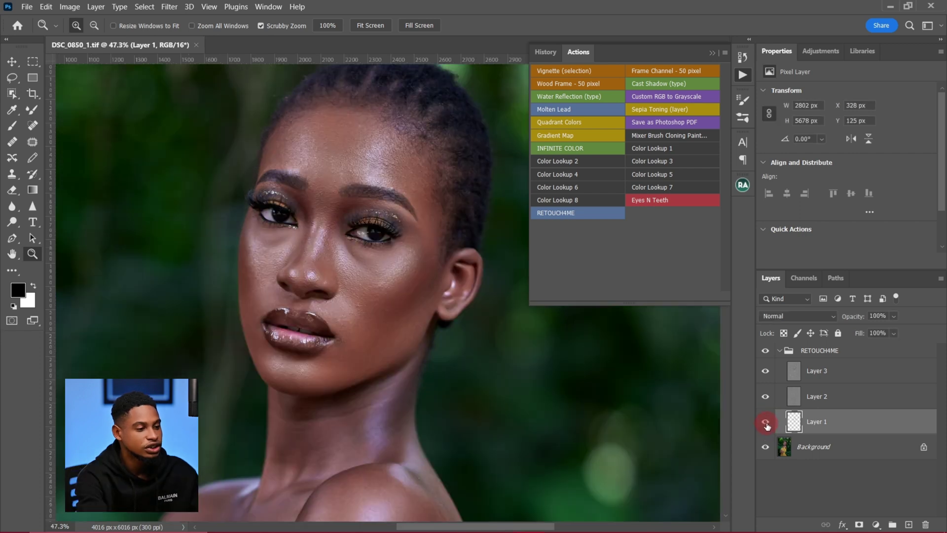
{"action": "left_click", "coordinate": [765, 424]}
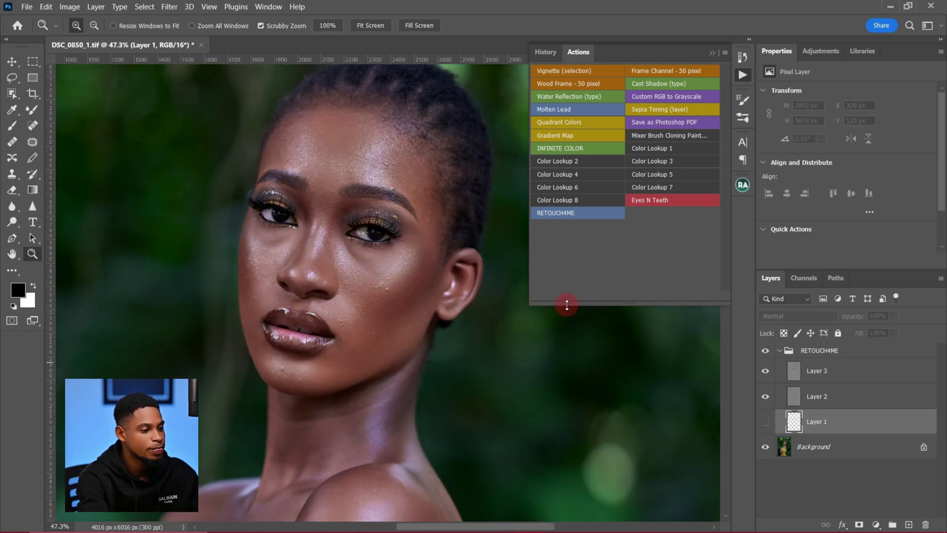
{"action": "left_click_drag", "start_coordinate": [375, 178], "coordinate": [400, 186]}
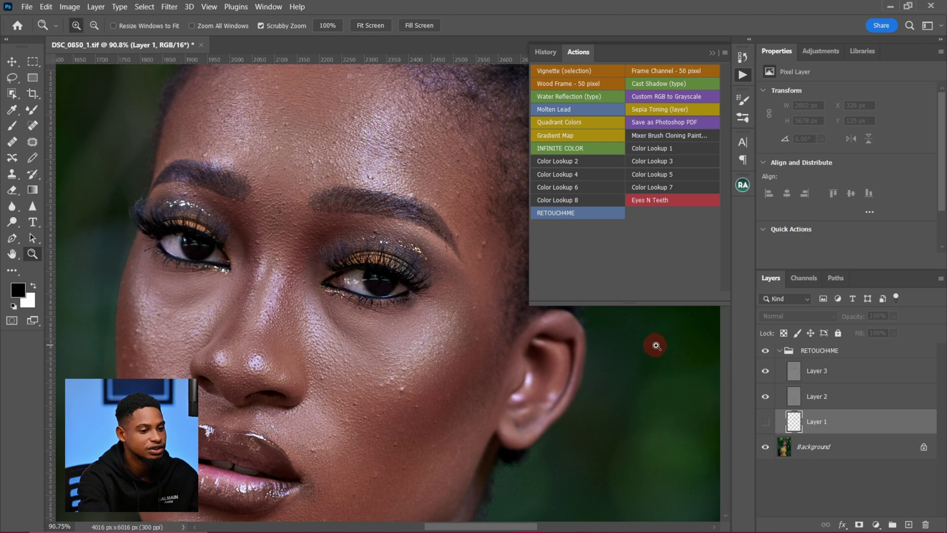
{"action": "left_click", "coordinate": [765, 423]}
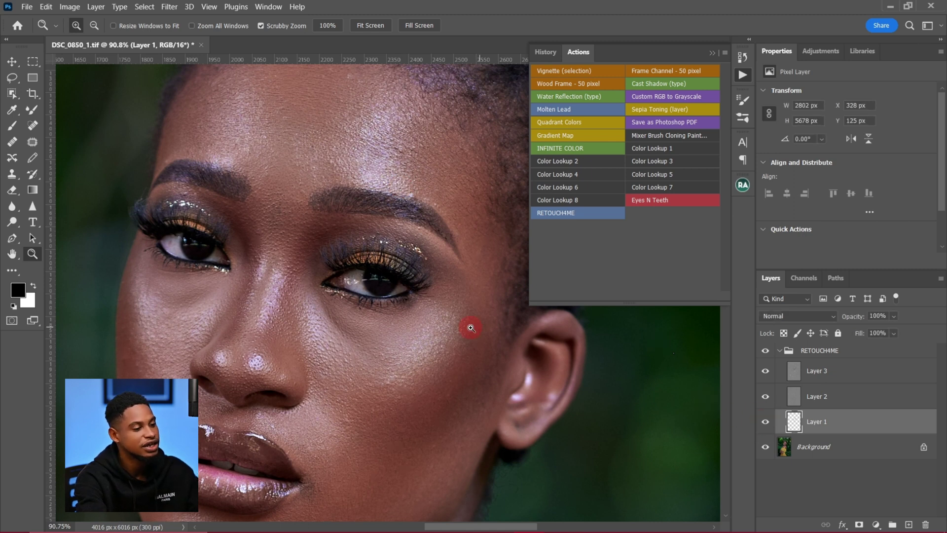
{"action": "left_click", "coordinate": [378, 341]}
{"action": "left_click_drag", "start_coordinate": [376, 342], "coordinate": [362, 338]}
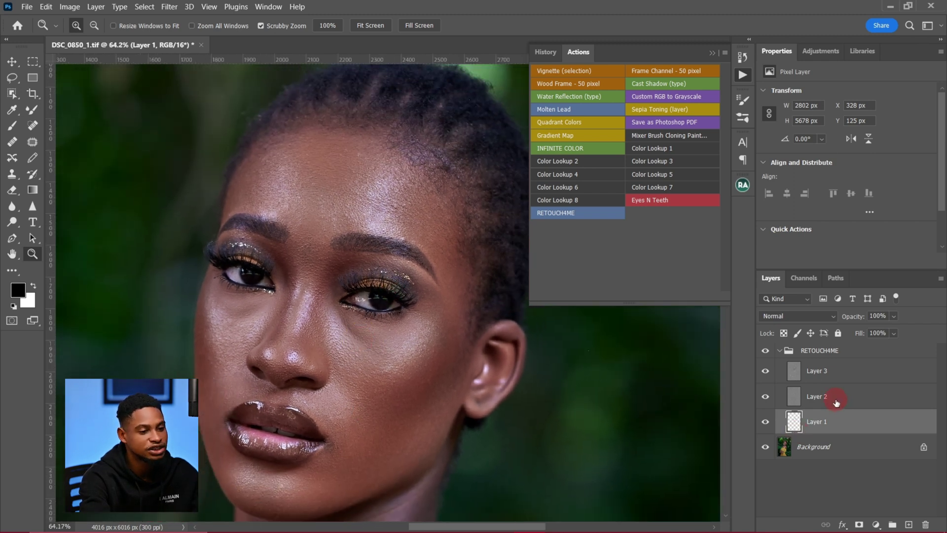
Toggle Layer 2 and Layer 3 visibility to compare their effect on the skin
{"action": "left_click", "coordinate": [814, 395]}
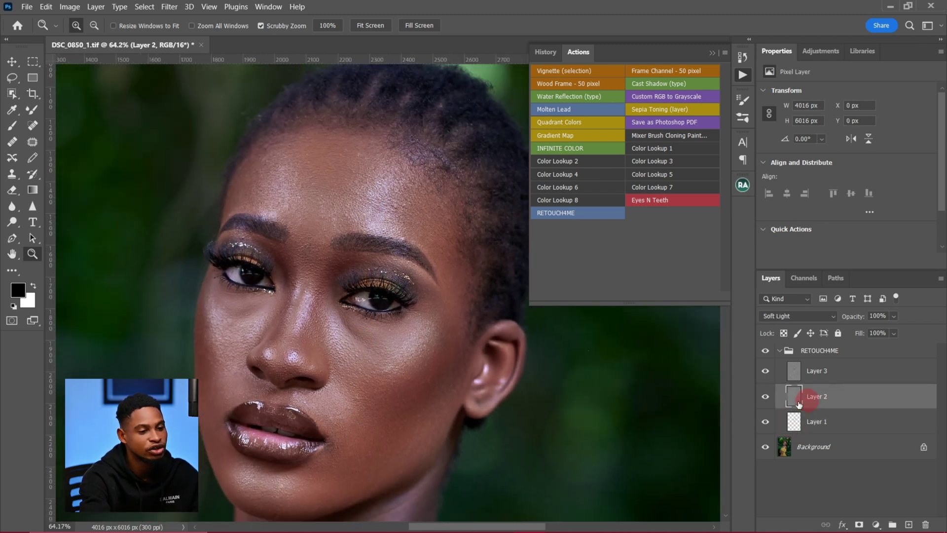
{"action": "left_click", "coordinate": [769, 401]}
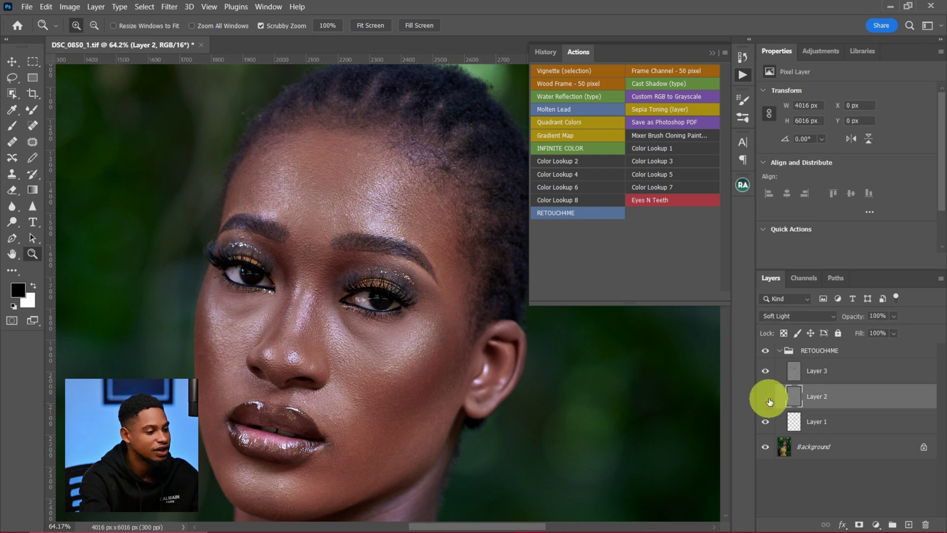
{"action": "left_click", "coordinate": [769, 401]}
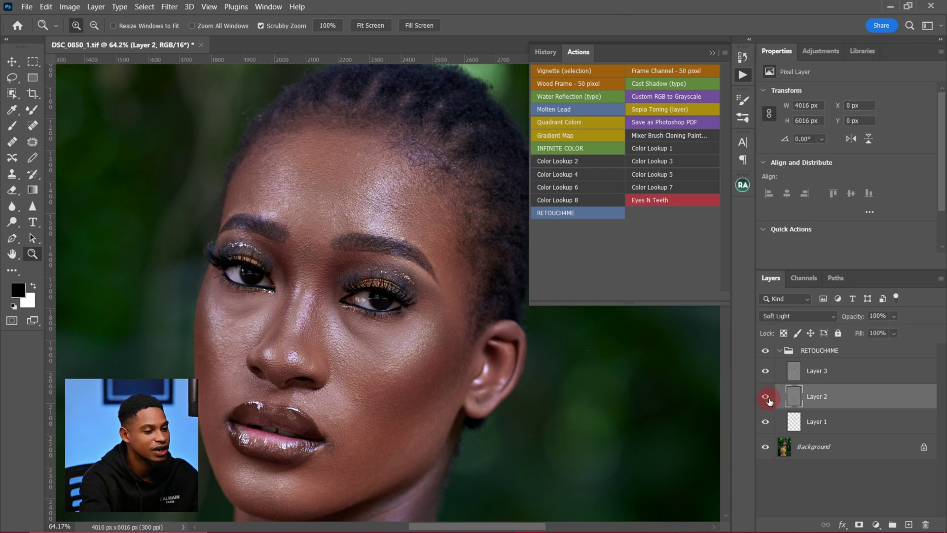
{"action": "left_click", "coordinate": [824, 374]}
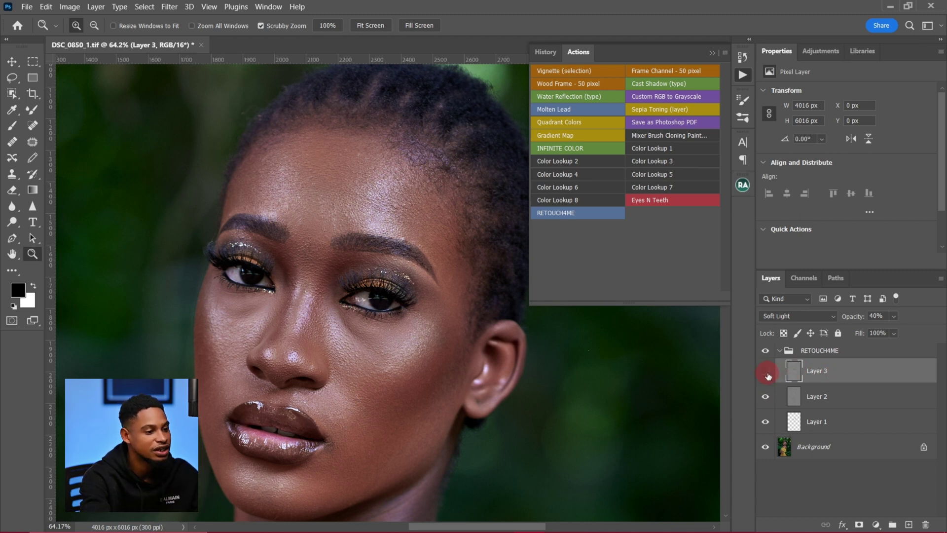
{"action": "left_click", "coordinate": [766, 374]}
{"action": "left_click", "coordinate": [309, 190]}
Try Layer 3 at 100% opacity, settle on 73%, and collapse the RETOUCH4ME group
{"action": "left_click", "coordinate": [883, 366]}
{"action": "left_click", "coordinate": [884, 334]}
{"action": "left_click", "coordinate": [828, 352]}
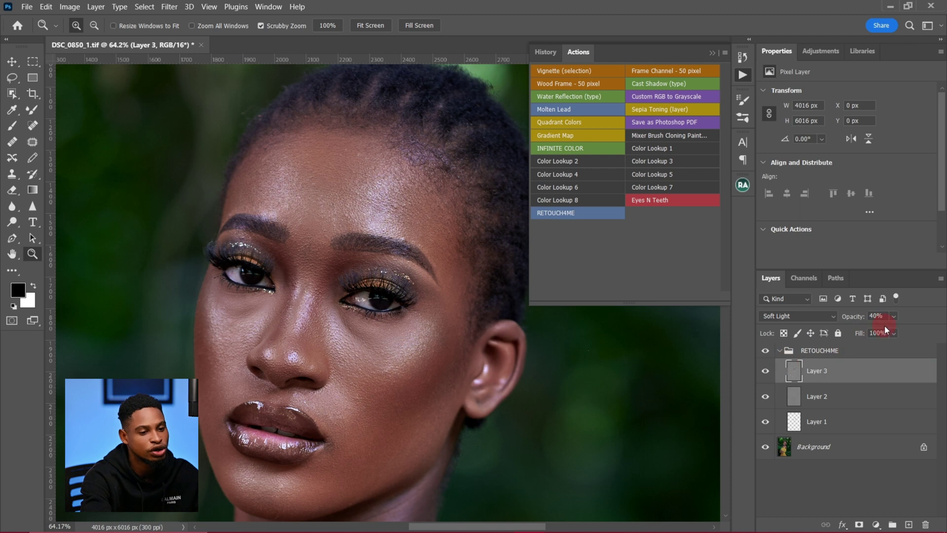
{"action": "left_click_drag", "start_coordinate": [900, 333], "coordinate": [944, 333]}
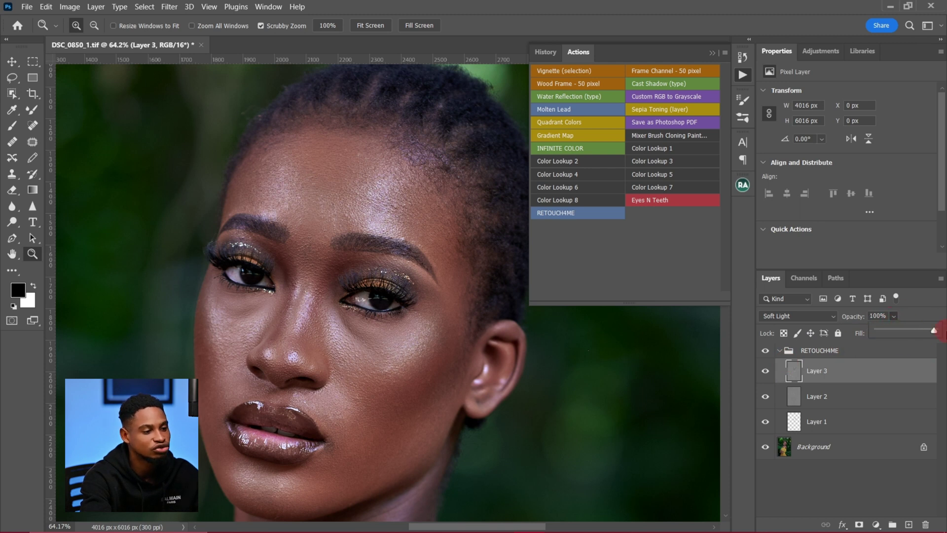
{"action": "left_click", "coordinate": [767, 373]}
{"action": "left_click", "coordinate": [768, 374]}
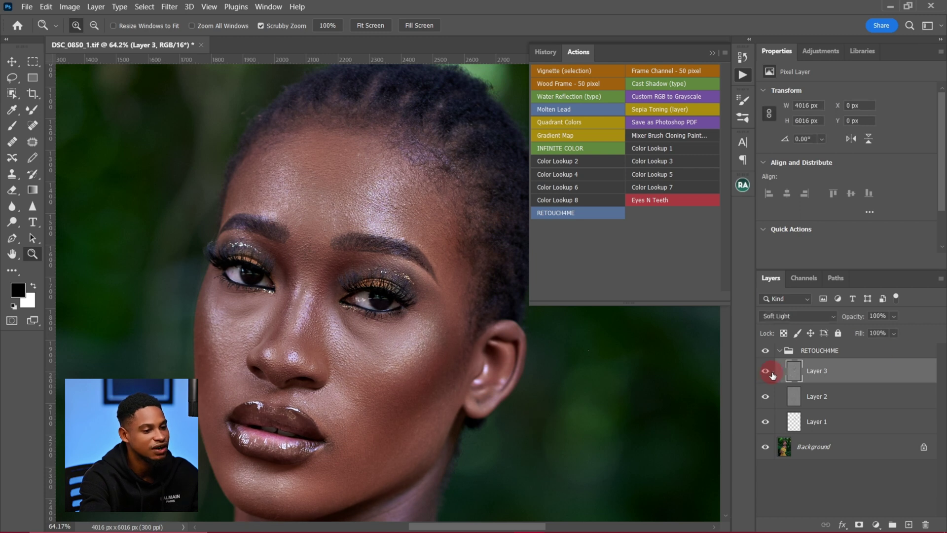
{"action": "left_click_drag", "start_coordinate": [906, 329], "coordinate": [892, 330]}
{"action": "left_click", "coordinate": [779, 351]}
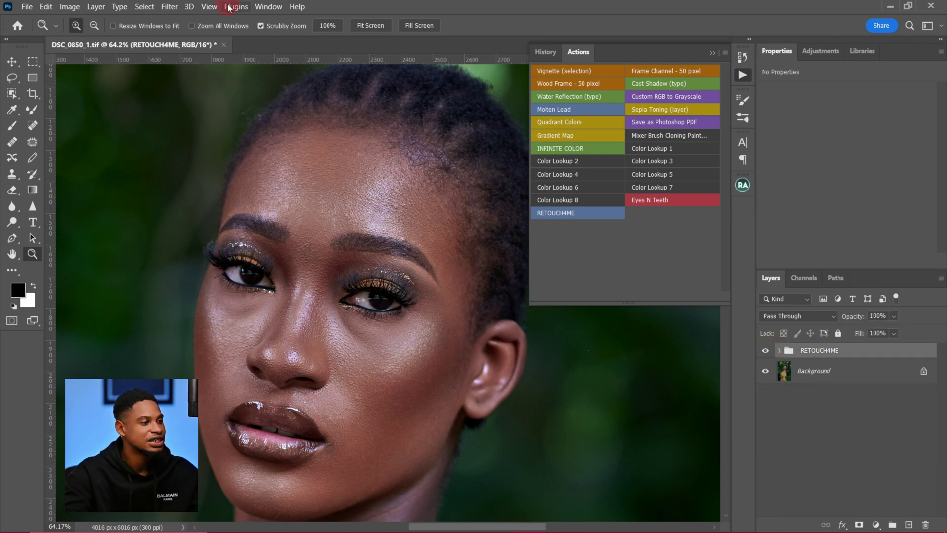
{"action": "left_click", "coordinate": [713, 52]}
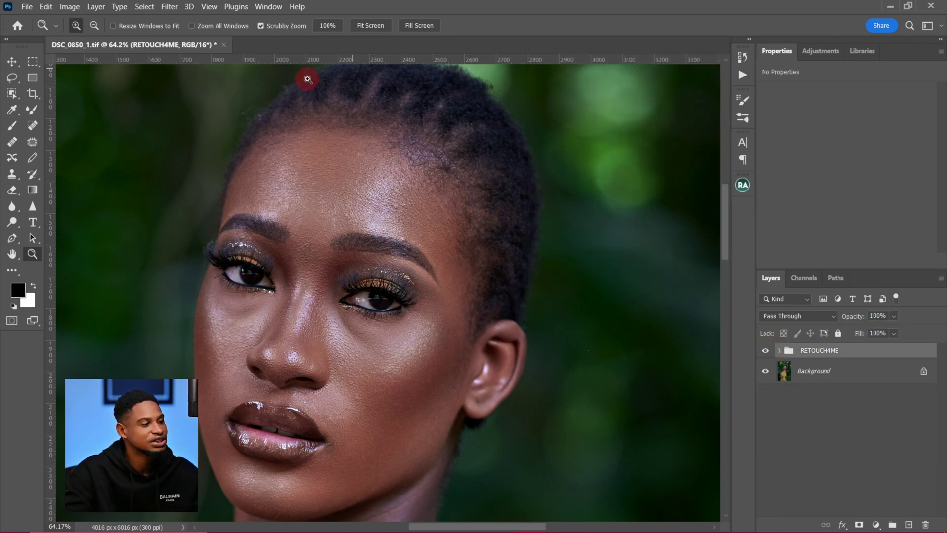
{"action": "left_click", "coordinate": [169, 7]}
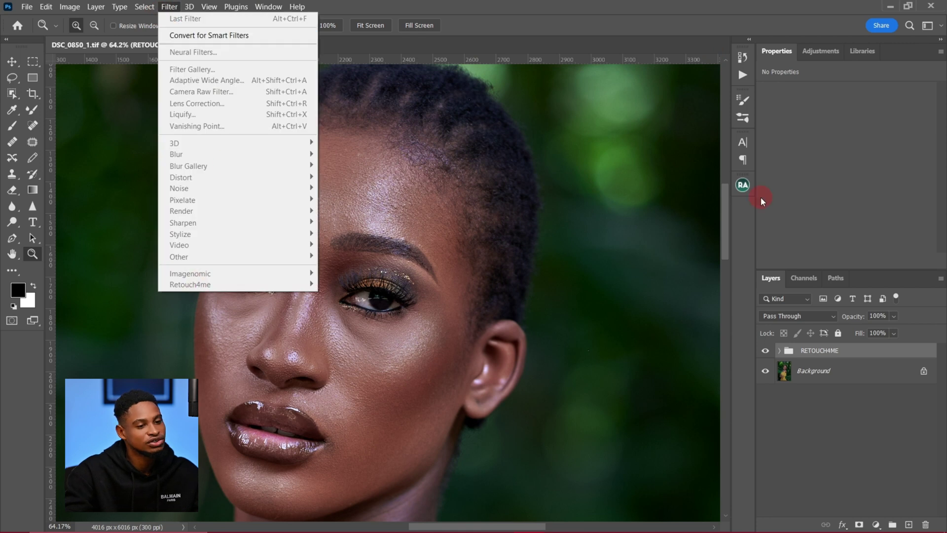
{"action": "left_click", "coordinate": [786, 373]}
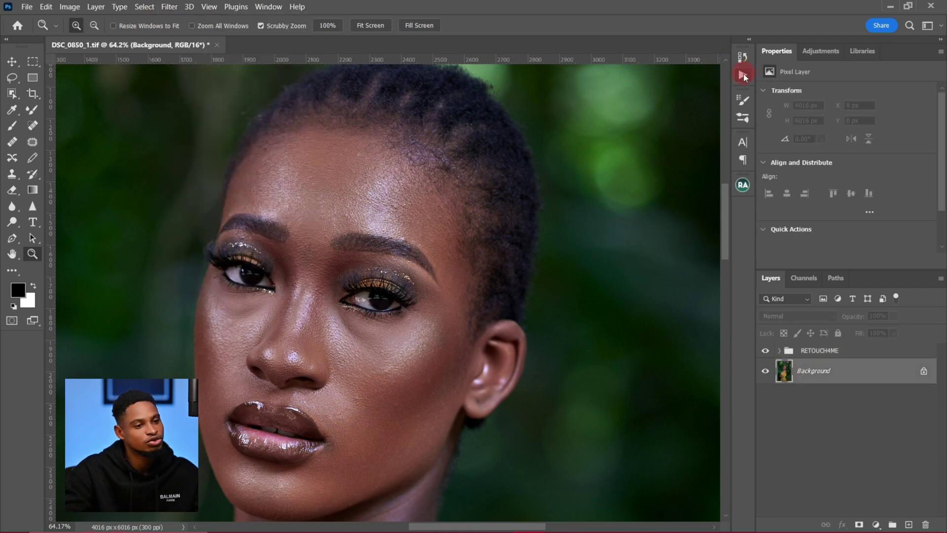
{"action": "left_click", "coordinate": [742, 74]}
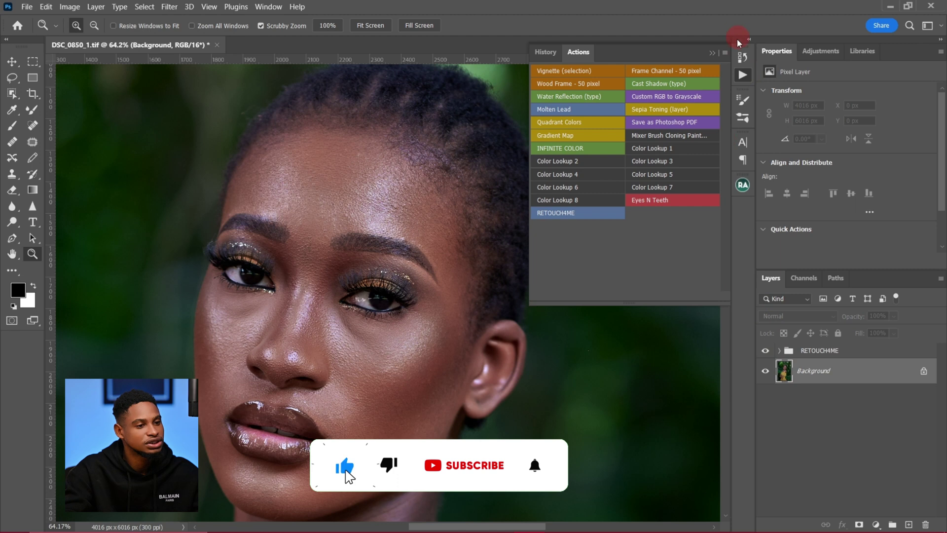
{"action": "left_click", "coordinate": [712, 53]}
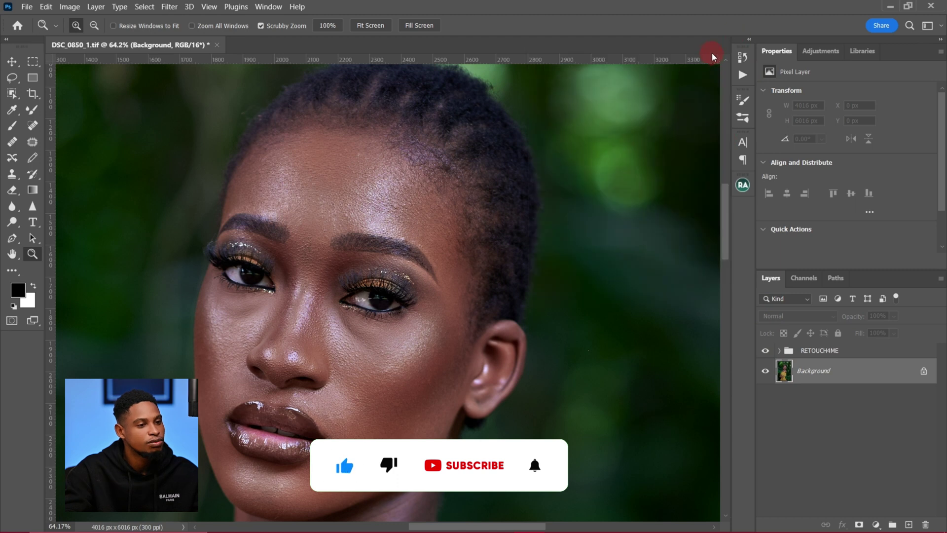
{"action": "left_click", "coordinate": [171, 7]}
{"action": "mouse_move", "coordinate": [230, 285]}
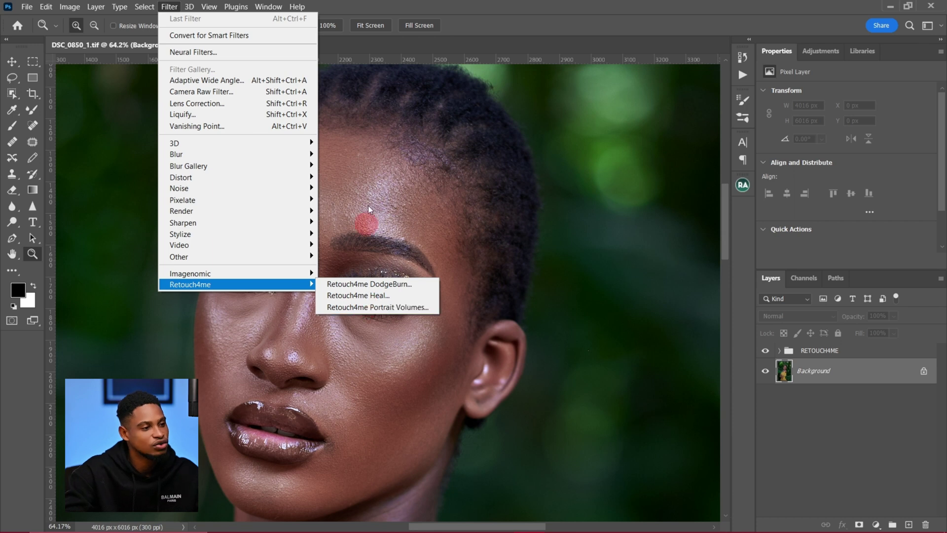
{"action": "left_click", "coordinate": [310, 169]}
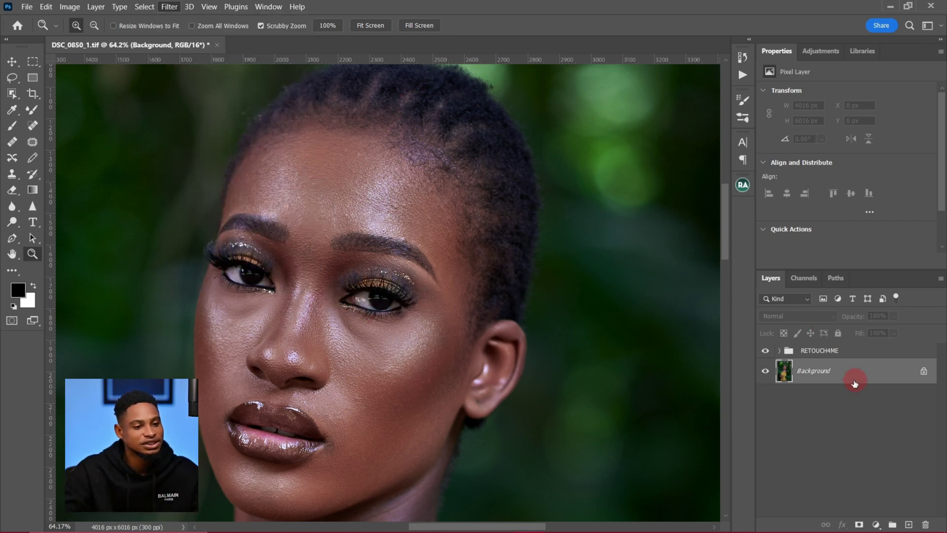
Stamp all visible layers into a new Layer 4 above the RETOUCH4ME group
{"action": "left_click", "coordinate": [821, 349]}
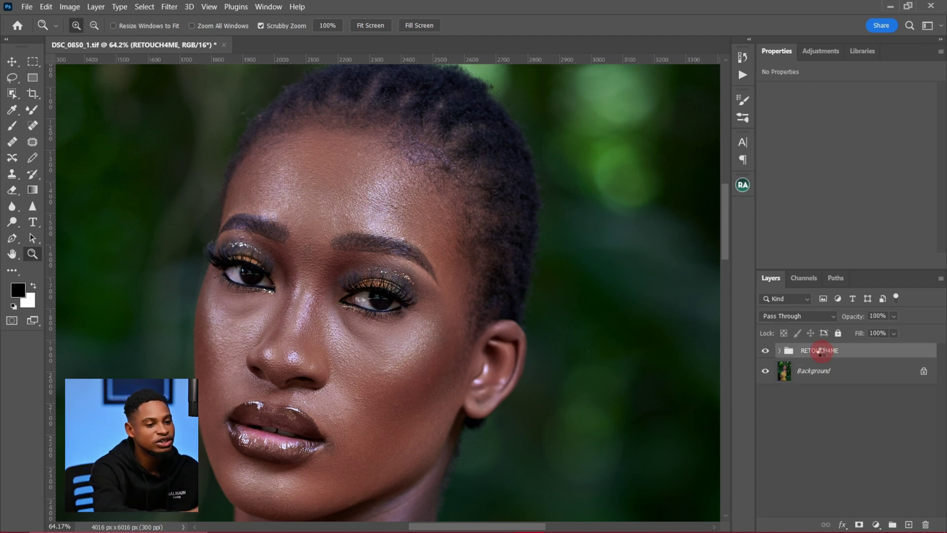
{"action": "key", "text": "ctrl+shift+alt+e"}
{"action": "left_click", "coordinate": [742, 100]}
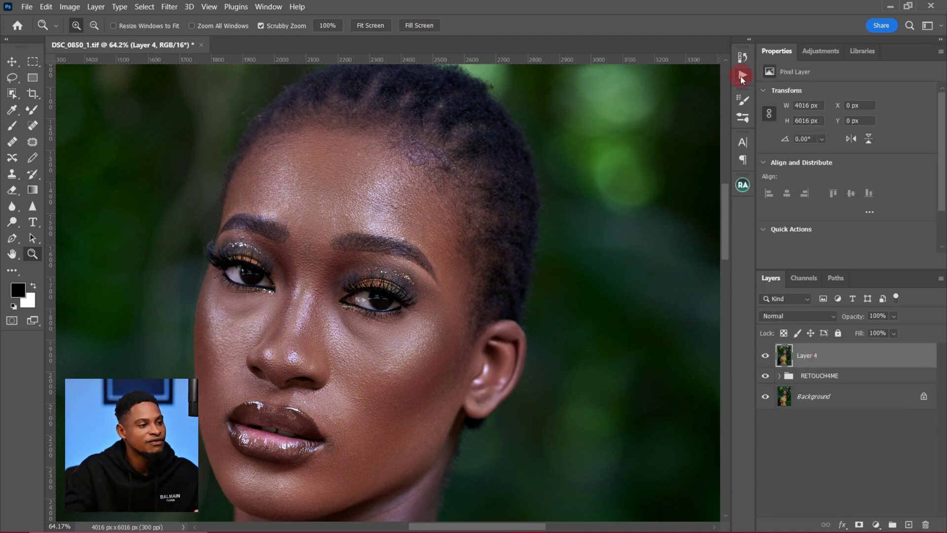
Scroll through the Filter menu to reach the Imagenomic plugins
{"action": "left_click", "coordinate": [170, 7]}
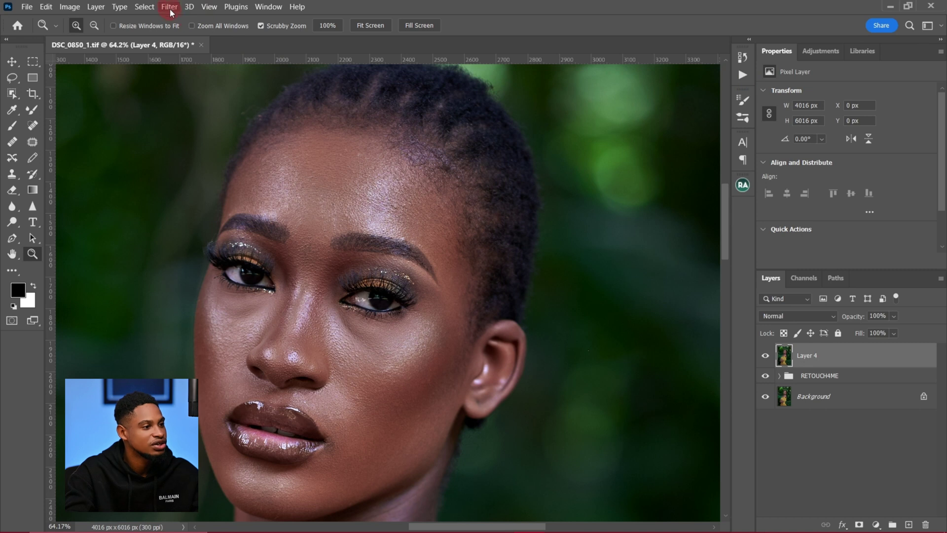
{"action": "scroll", "coordinate": [365, 296], "scroll_direction": "down", "scroll_amount": 3}
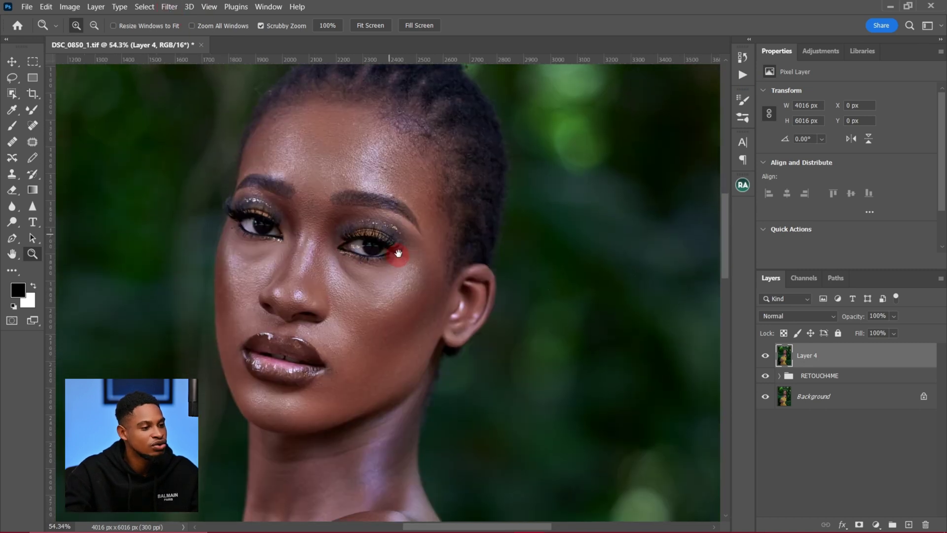
{"action": "scroll", "coordinate": [399, 290], "scroll_direction": "down", "scroll_amount": 2}
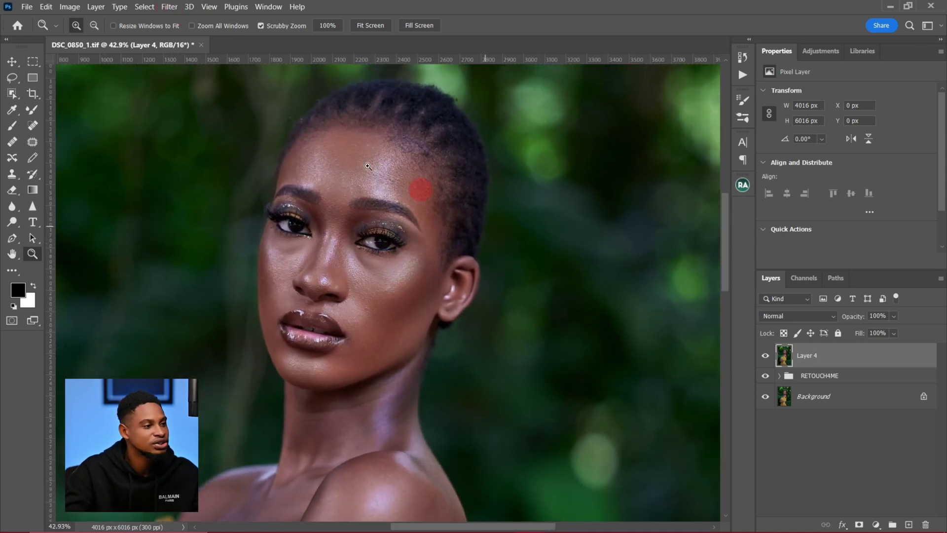
{"action": "left_click", "coordinate": [170, 7]}
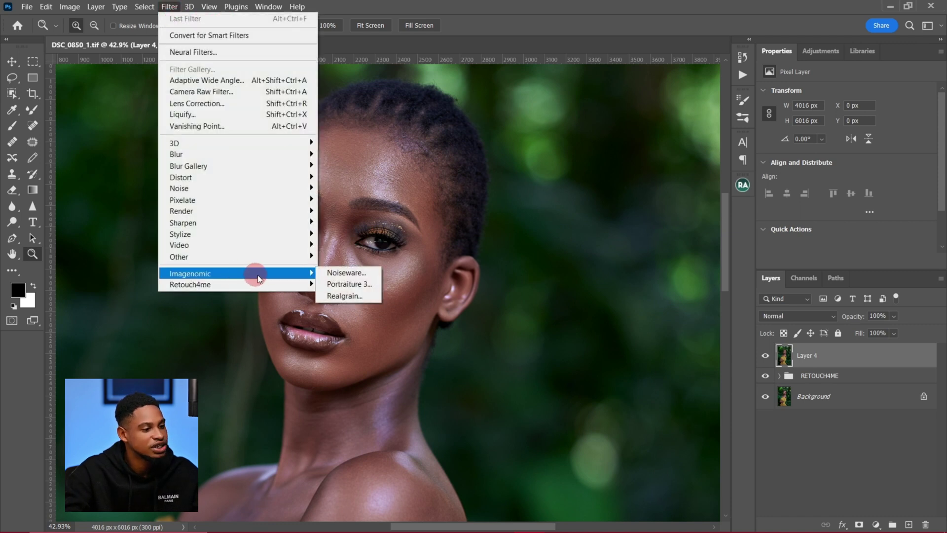
Run Portraiture 3 with its DEFAULT preset (Fine +8, Medium +12, Large +18) unchanged
{"action": "left_click", "coordinate": [343, 285]}
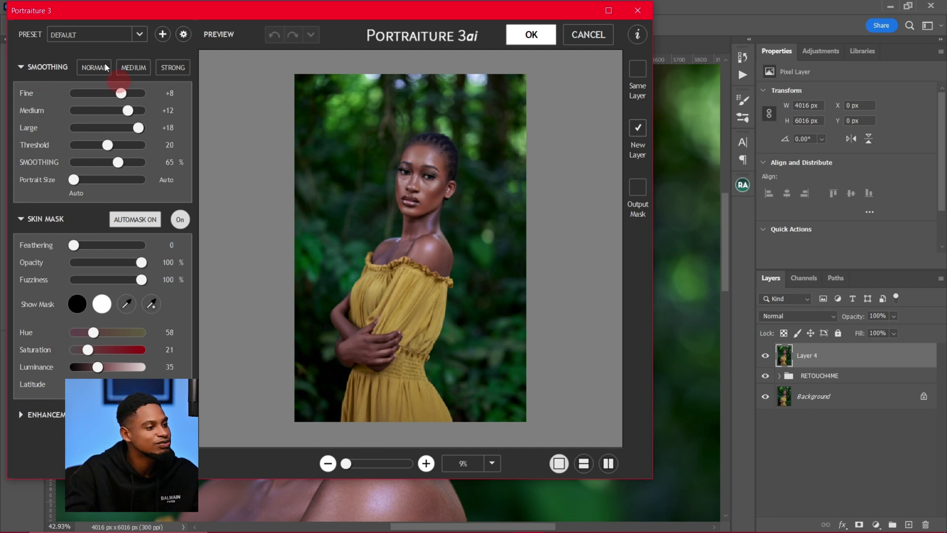
{"action": "left_click", "coordinate": [531, 34]}
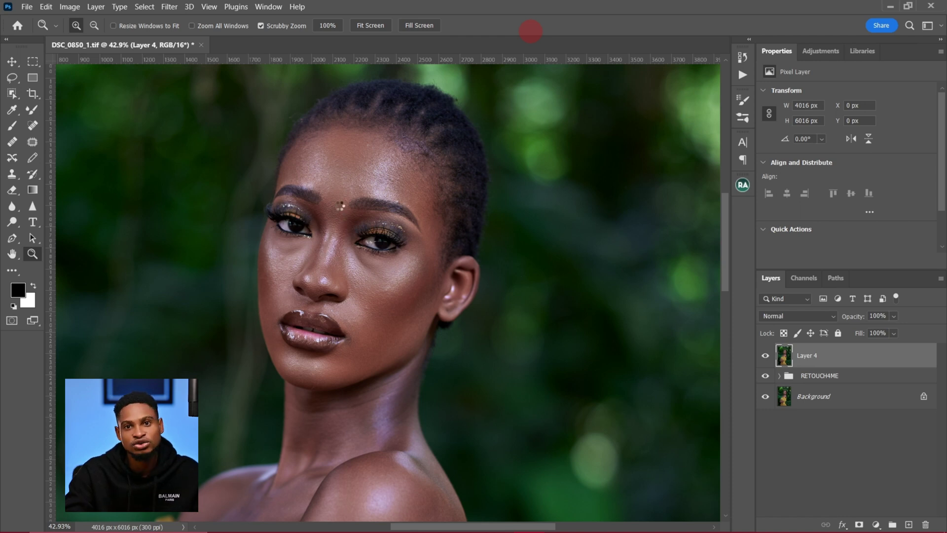
Duplicate Layer 4 into Layer 4 copy and select Layer 4 beneath it
{"action": "key", "text": "ctrl+j"}
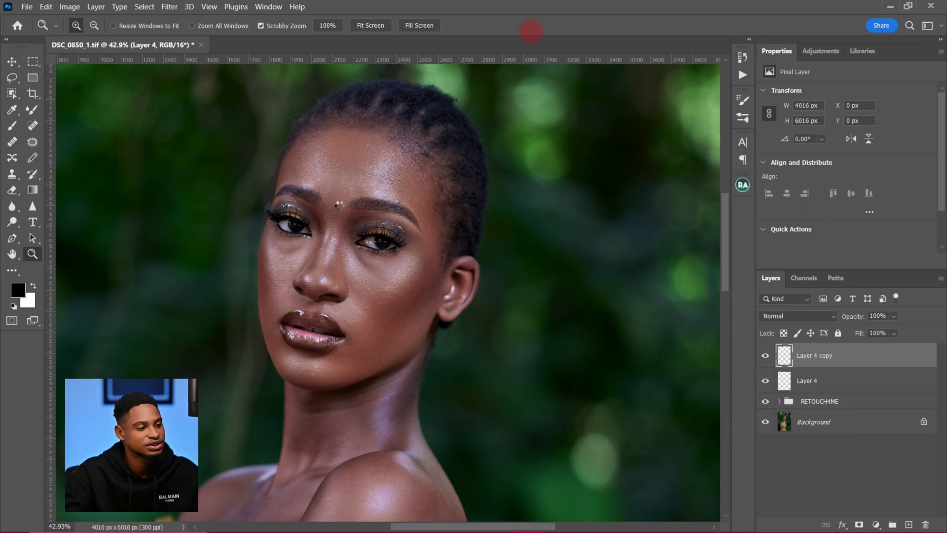
{"action": "key", "text": "ctrl+alt+f"}
{"action": "key", "text": "alt+bracketleft"}
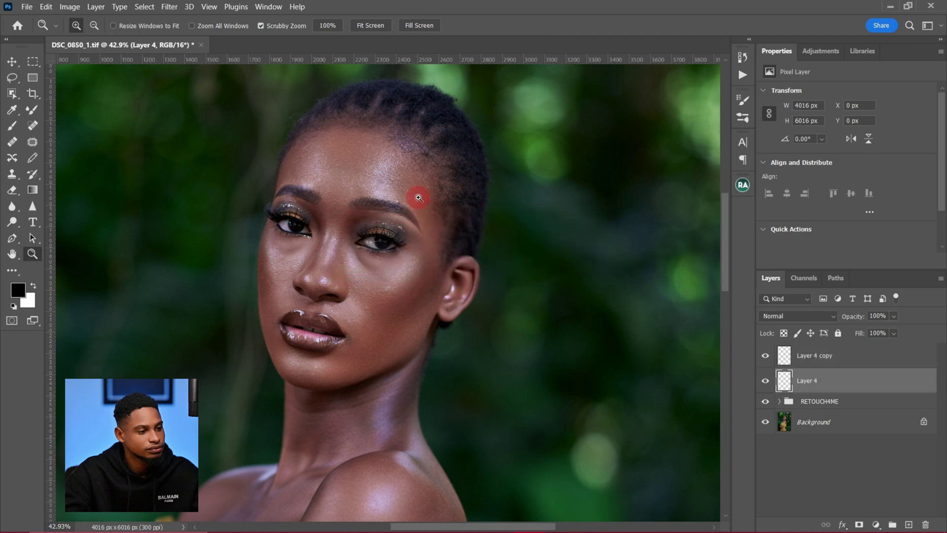
{"action": "mouse_move", "coordinate": [388, 264]}
{"action": "left_mouse_down"}
{"action": "mouse_move", "coordinate": [429, 271]}
{"action": "mouse_move", "coordinate": [387, 339]}
{"action": "left_mouse_up"}
{"action": "left_click_drag", "start_coordinate": [430, 314], "coordinate": [344, 277]}
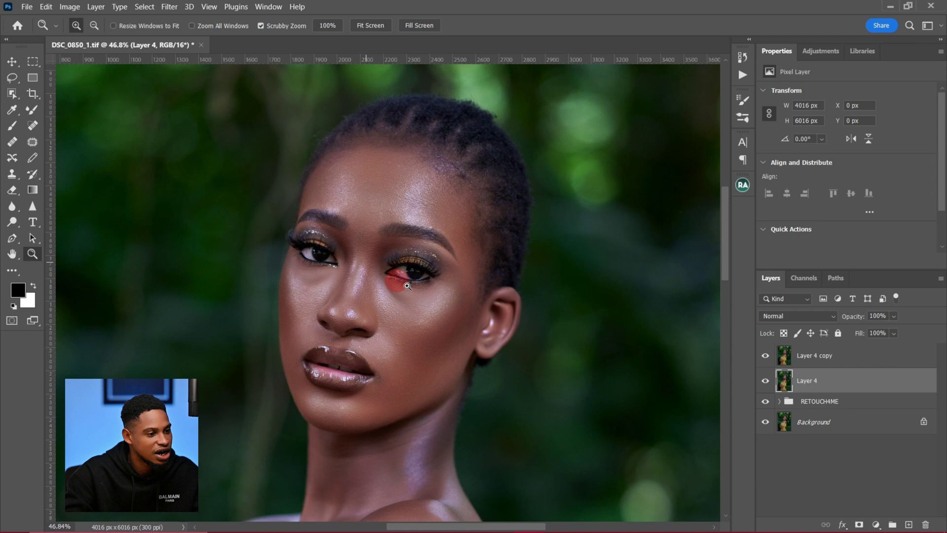
Toggle Layer 4 copy off and on near the eye to compare smoothing, leaving it visible
{"action": "left_click", "coordinate": [809, 377]}
{"action": "left_click", "coordinate": [822, 356]}
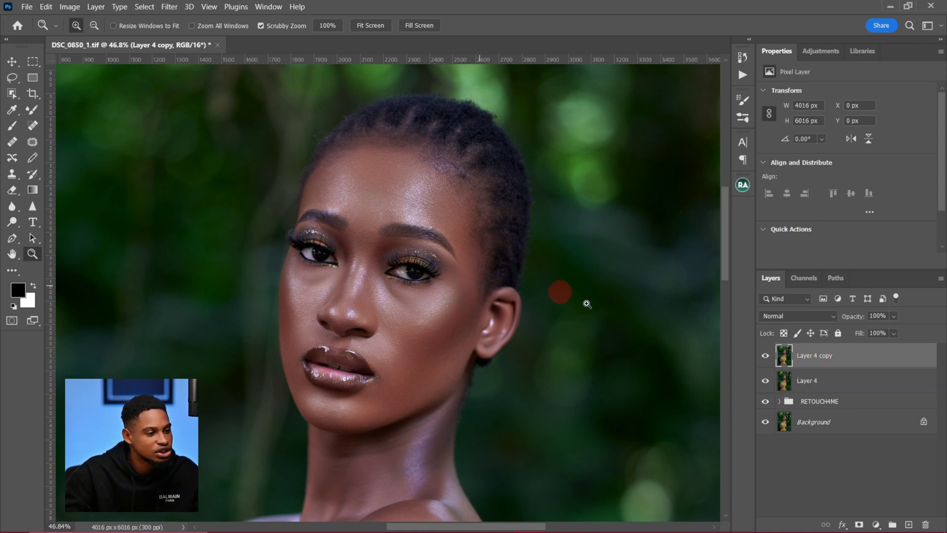
{"action": "left_click_drag", "start_coordinate": [402, 274], "coordinate": [498, 309]}
{"action": "left_click", "coordinate": [766, 356]}
{"action": "left_click", "coordinate": [770, 361]}
{"action": "left_click", "coordinate": [771, 360]}
{"action": "left_click", "coordinate": [772, 359]}
{"action": "left_click_drag", "start_coordinate": [546, 275], "coordinate": [431, 266]}
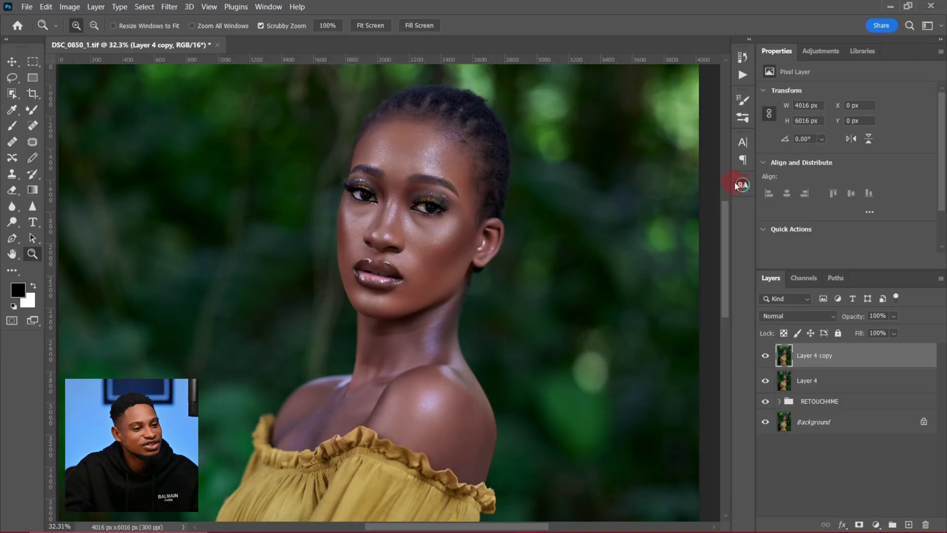
{"action": "left_click", "coordinate": [743, 185]}
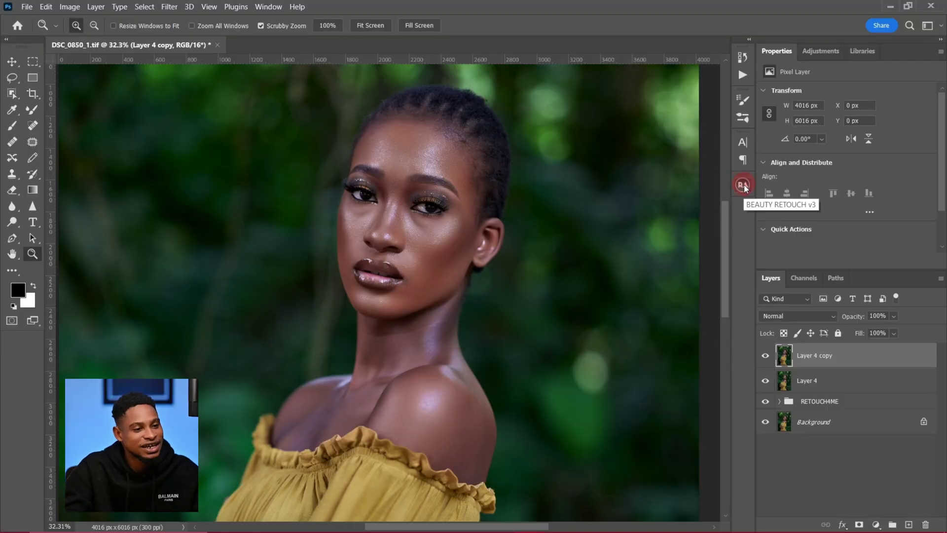
Expand the Beauty Retouch v3 (RA) panel from the right-hand dock
{"action": "left_click", "coordinate": [743, 185]}
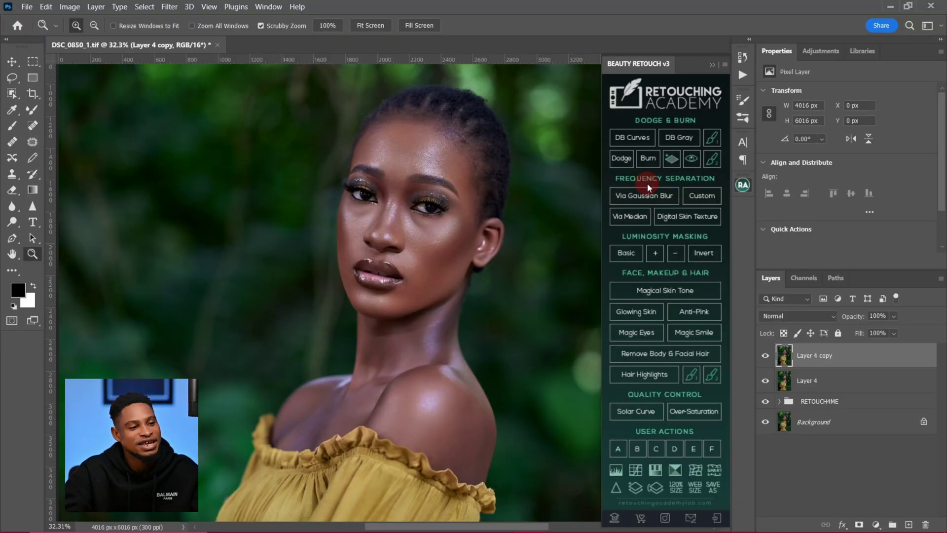